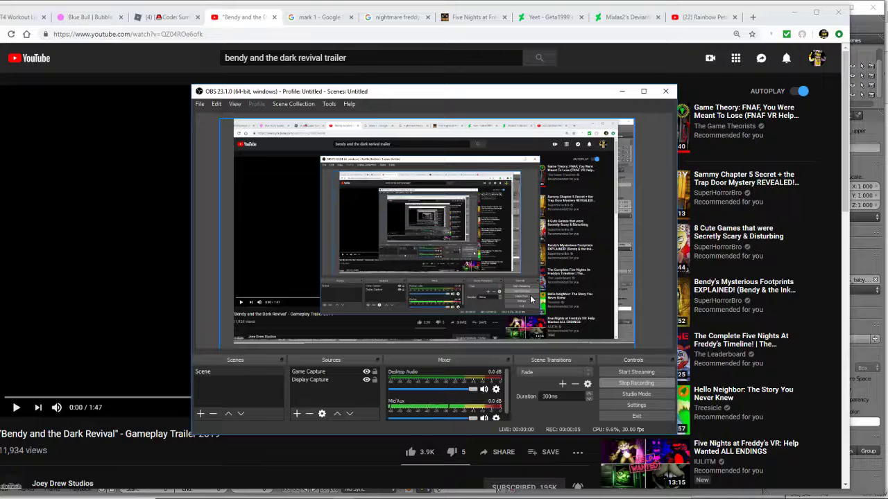
Hide the OBS recording window to reveal the full-screen Bendy trailer
{"action": "left_click", "coordinate": [622, 93]}
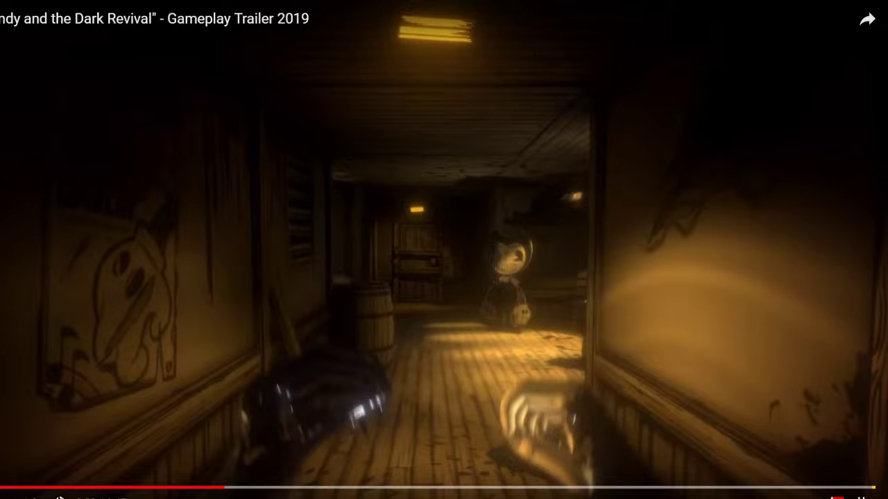
Skip the trailer from about 0:35 to the 0:46 scene and resume playback
{"action": "left_click", "coordinate": [278, 491]}
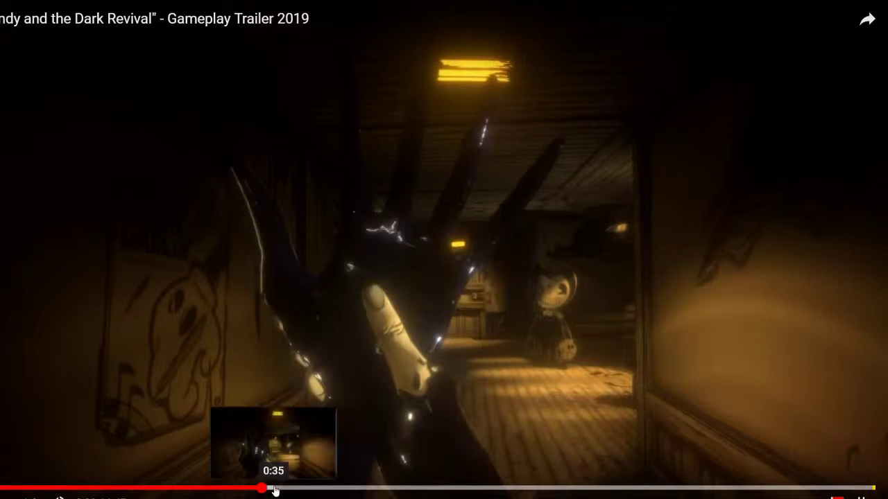
{"action": "left_click", "coordinate": [288, 490]}
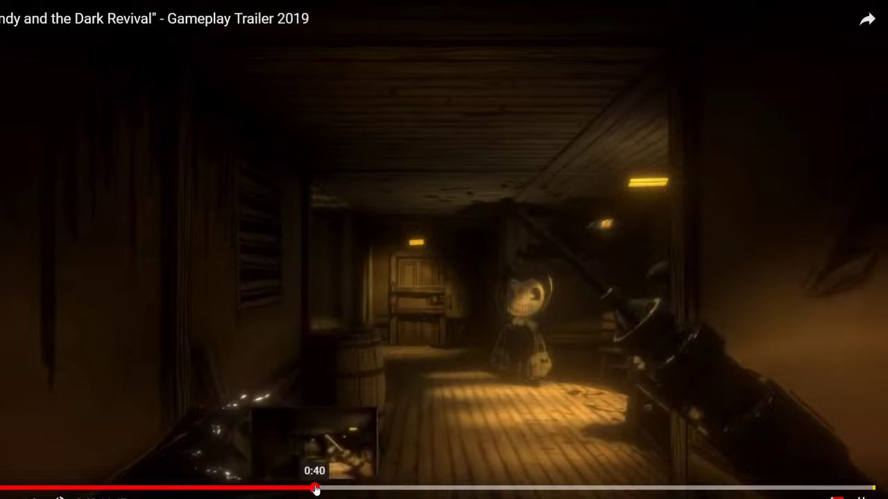
{"action": "left_click", "coordinate": [316, 490]}
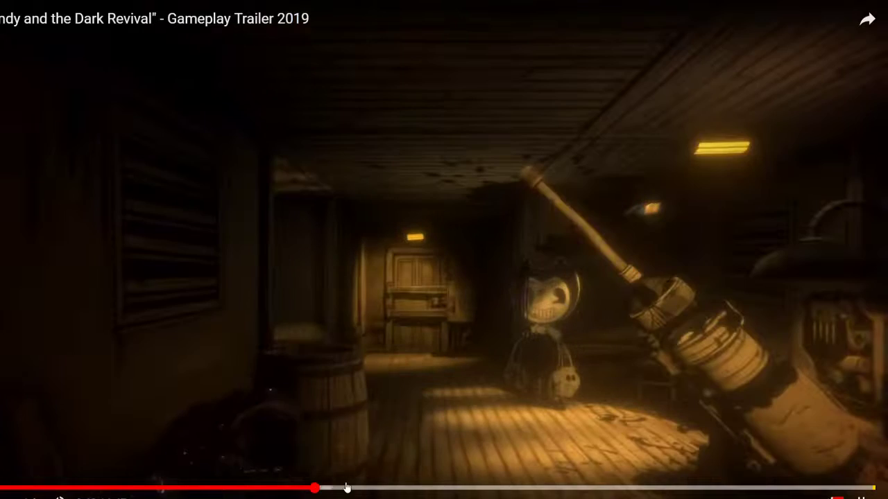
{"action": "left_click", "coordinate": [347, 488]}
{"action": "left_click", "coordinate": [372, 490]}
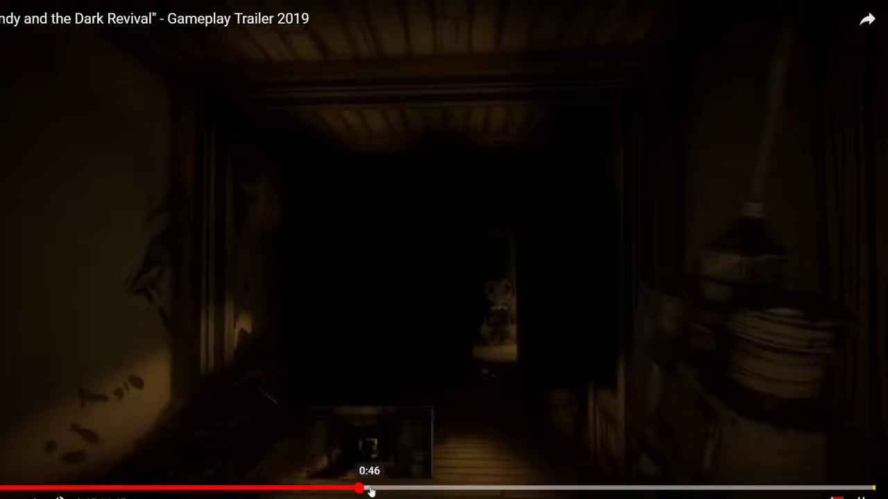
{"action": "left_click", "coordinate": [356, 442]}
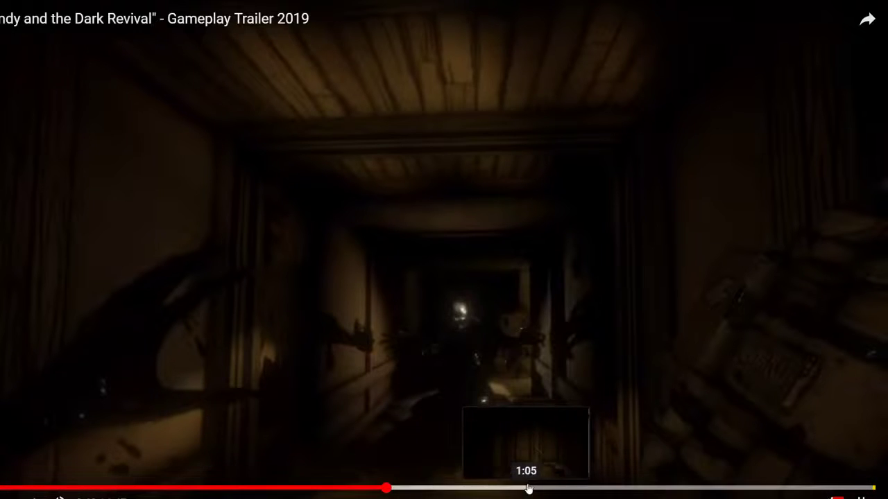
Jump to 1:25, the title logo, then the ink creature scene, and exit full screen
{"action": "left_click", "coordinate": [692, 491]}
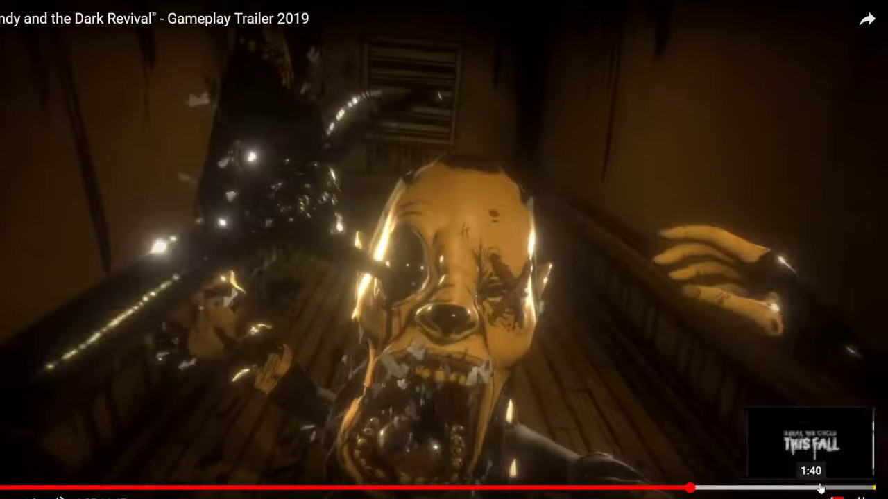
{"action": "left_click", "coordinate": [787, 490]}
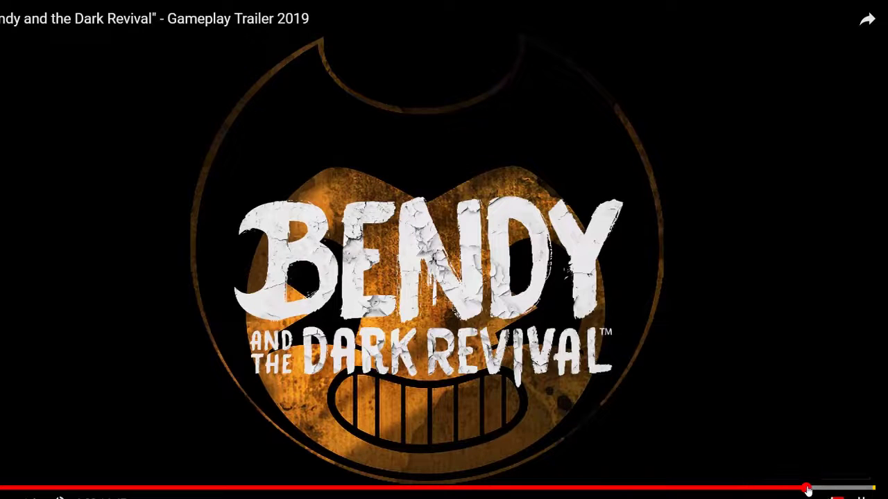
{"action": "left_click", "coordinate": [804, 490]}
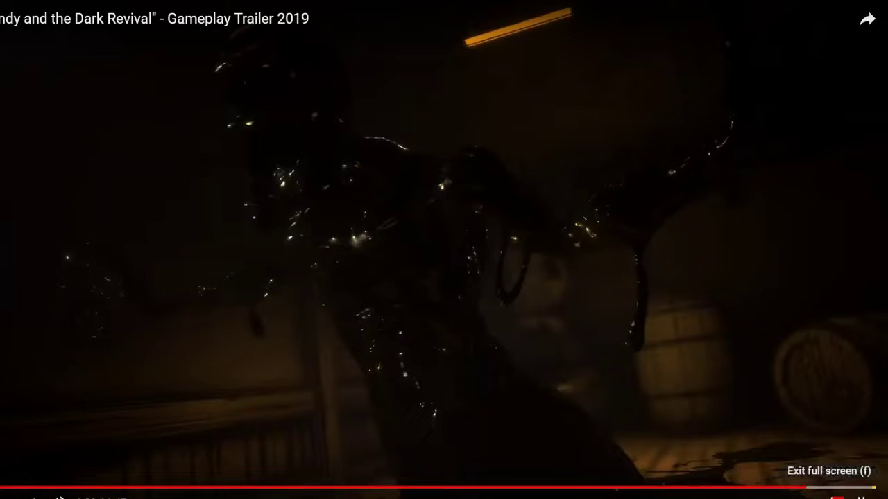
{"action": "left_click", "coordinate": [866, 492]}
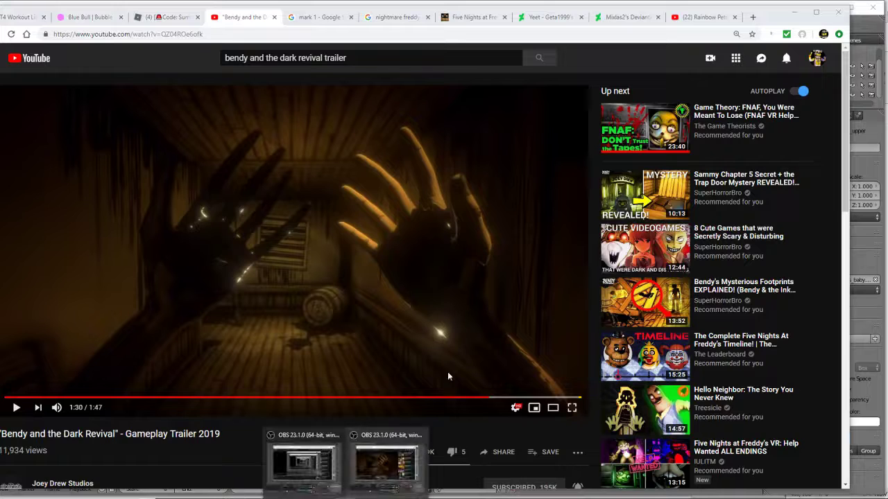
Restore the OBS Studio window over the trailer paused at 1:30
{"action": "left_click", "coordinate": [305, 458]}
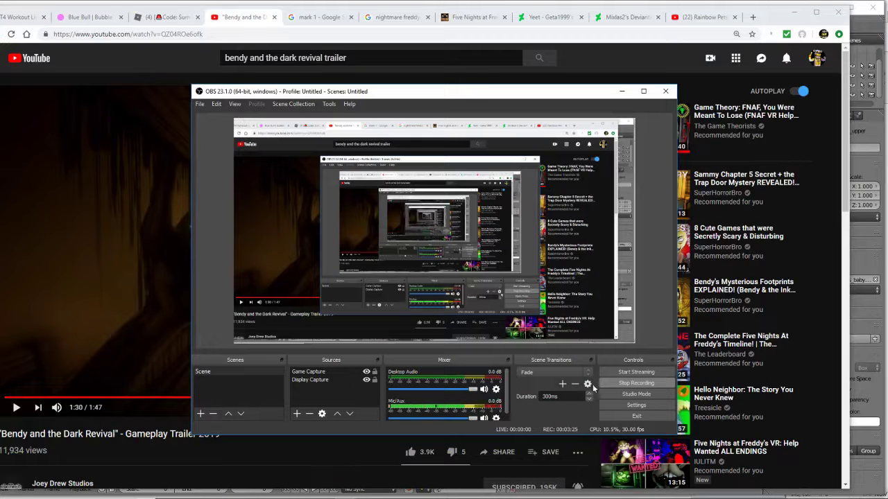